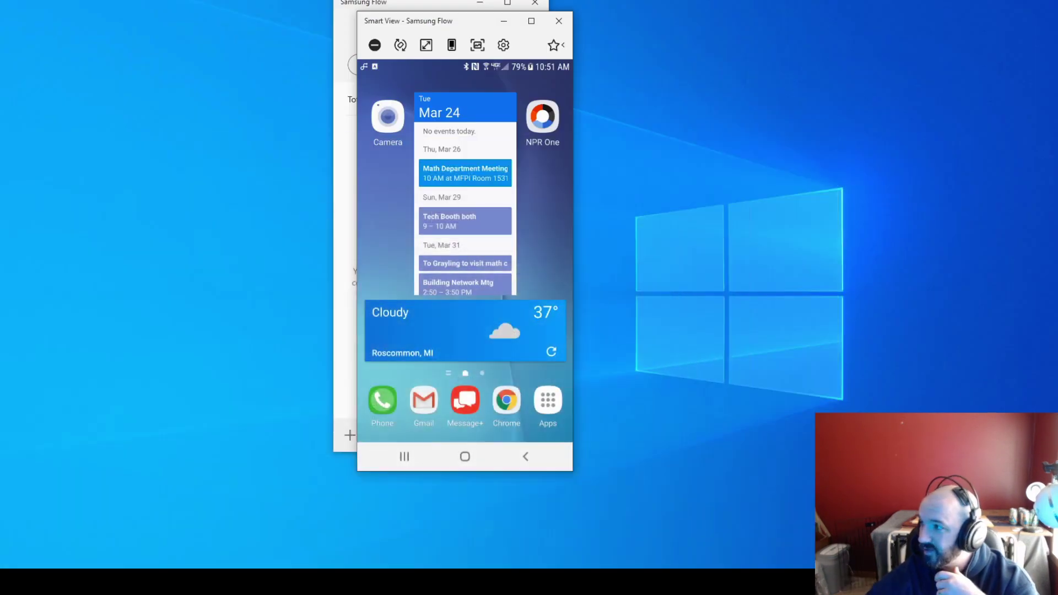
Minimize the Samsung Flow window and maximize Smart View so the phone screen fills the display height.
click(476, 4)
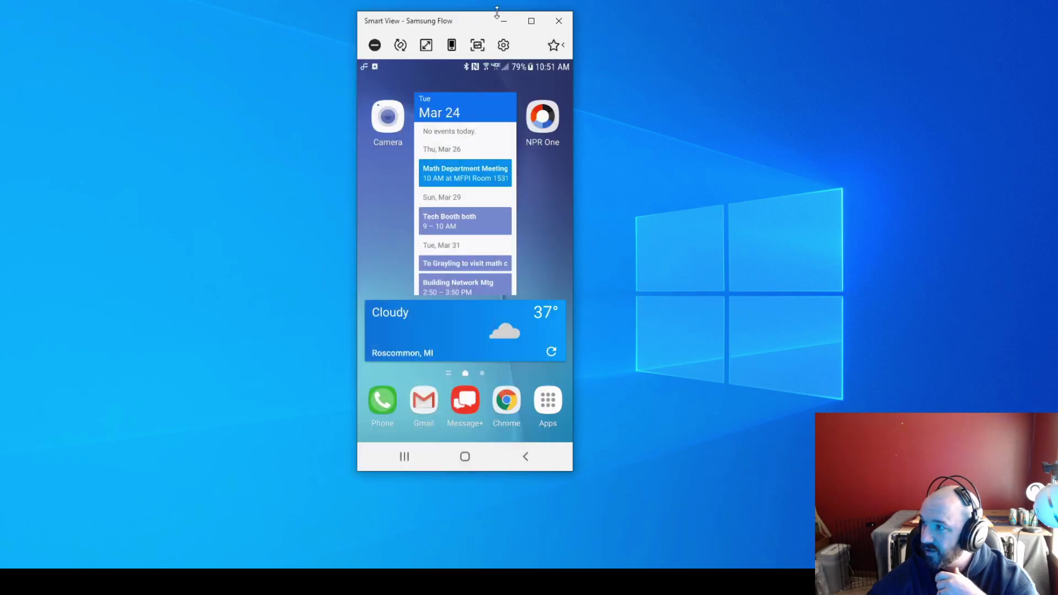
click(531, 21)
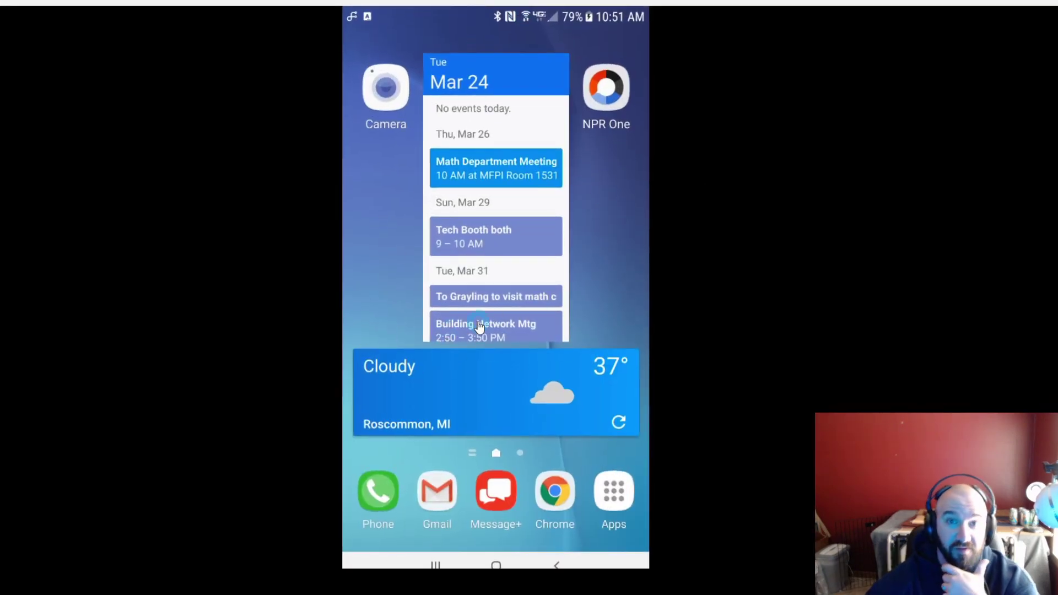
Open the launcher's Google app folder and go to its second page to reach Play Store.
click(624, 498)
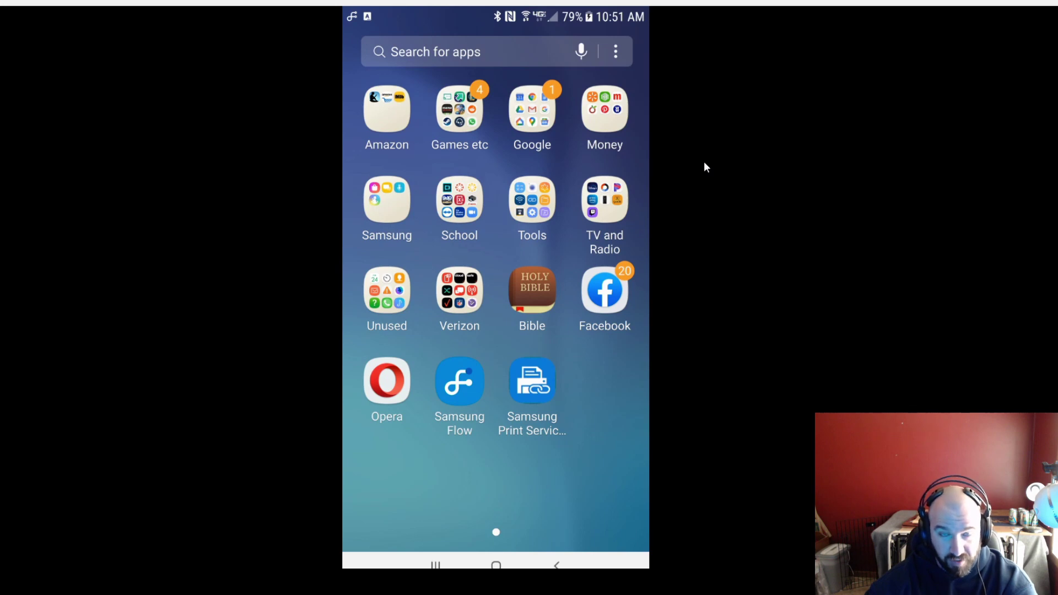
click(542, 118)
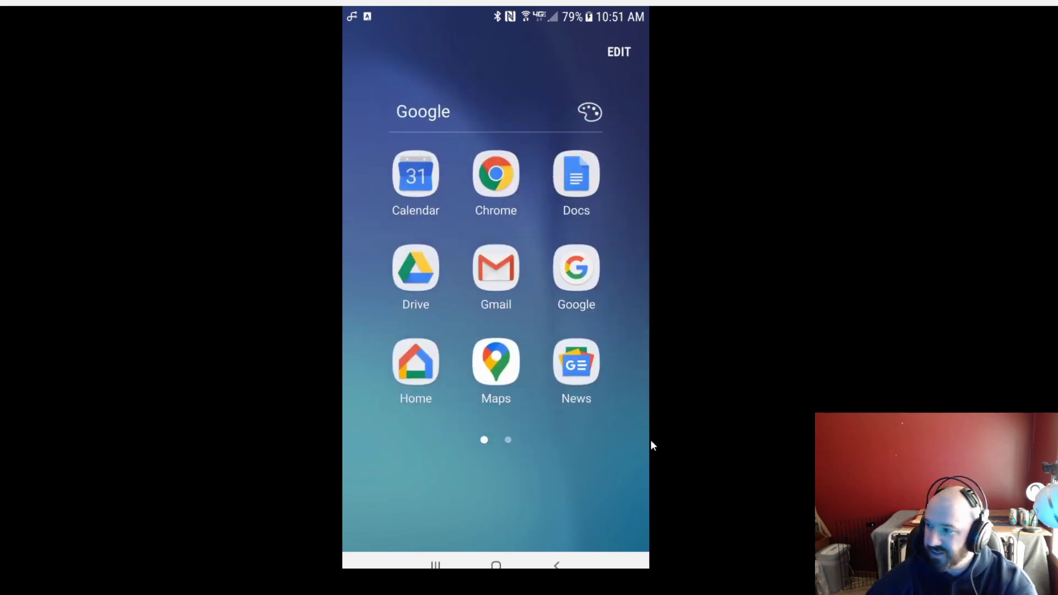
drag(551, 411, 482, 407)
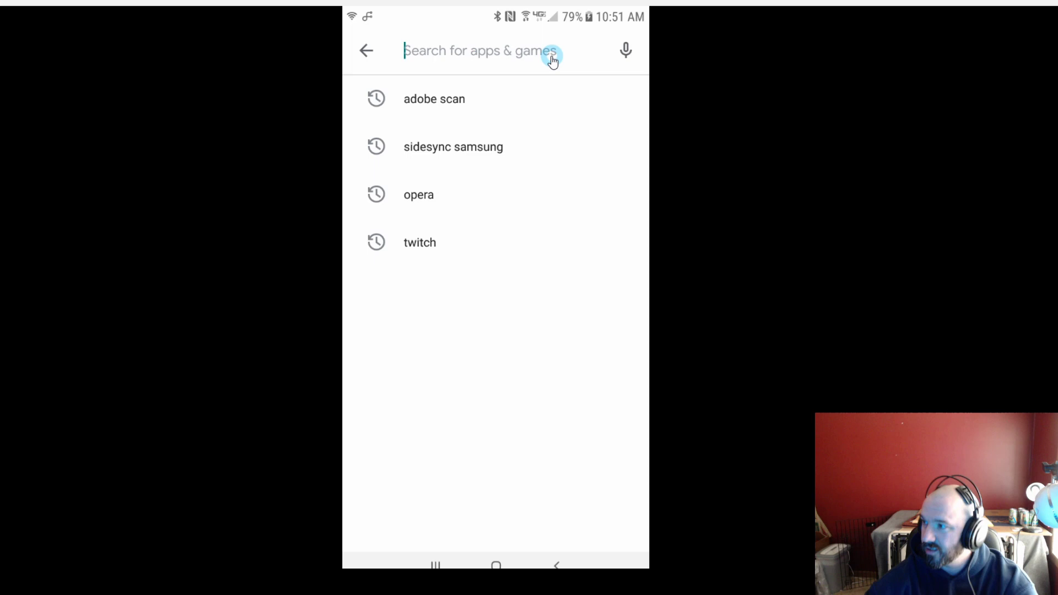
Rerun the 'adobe scan' Play Store search and launch Adobe Scan from its listing.
click(473, 99)
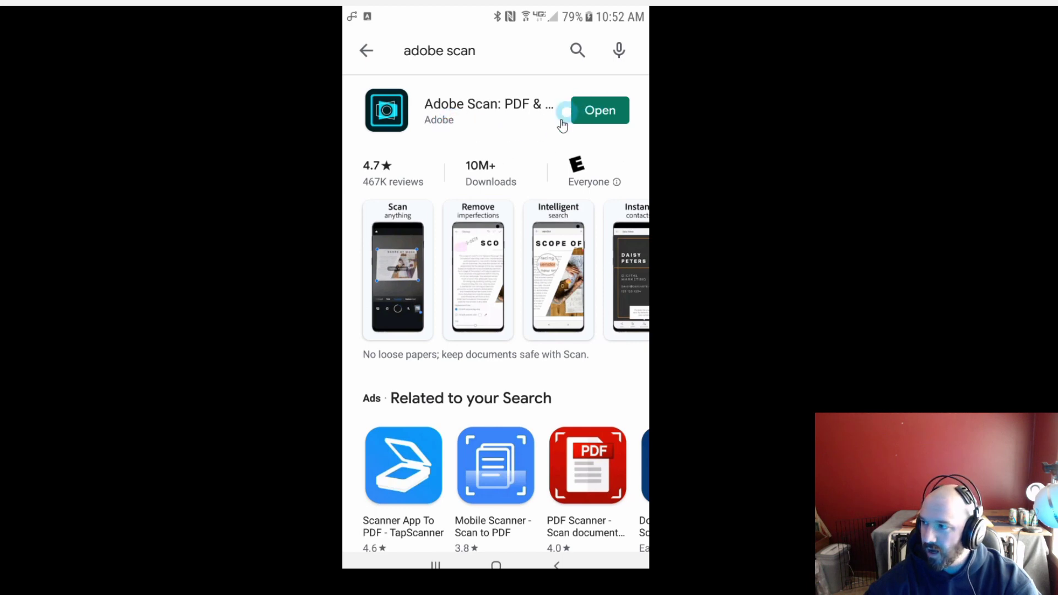
click(596, 113)
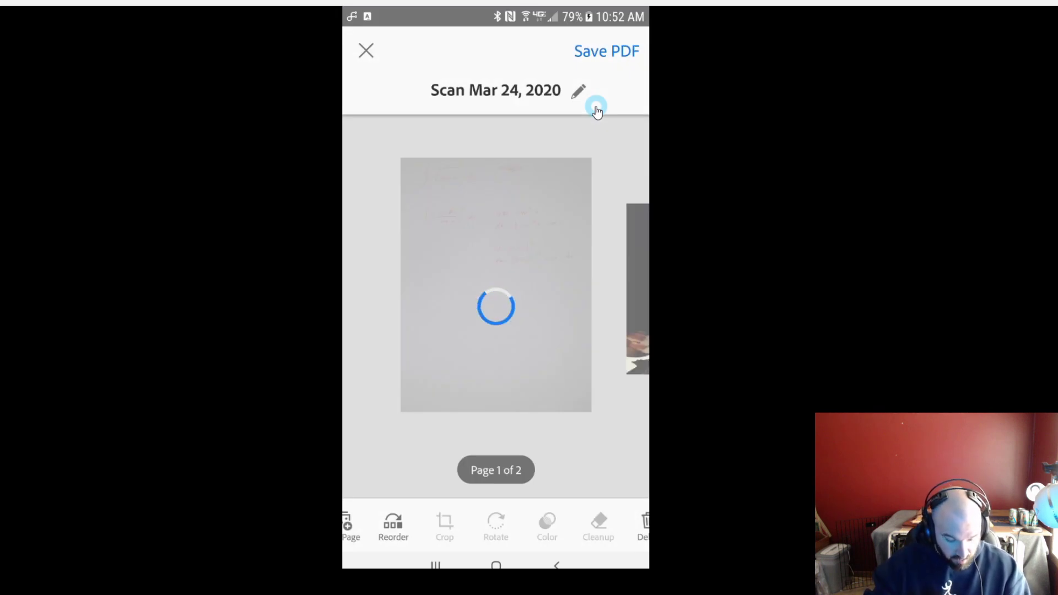
Back out of the scan review and relaunch Adobe Scan from the School folder in the app drawer.
right_click(597, 110)
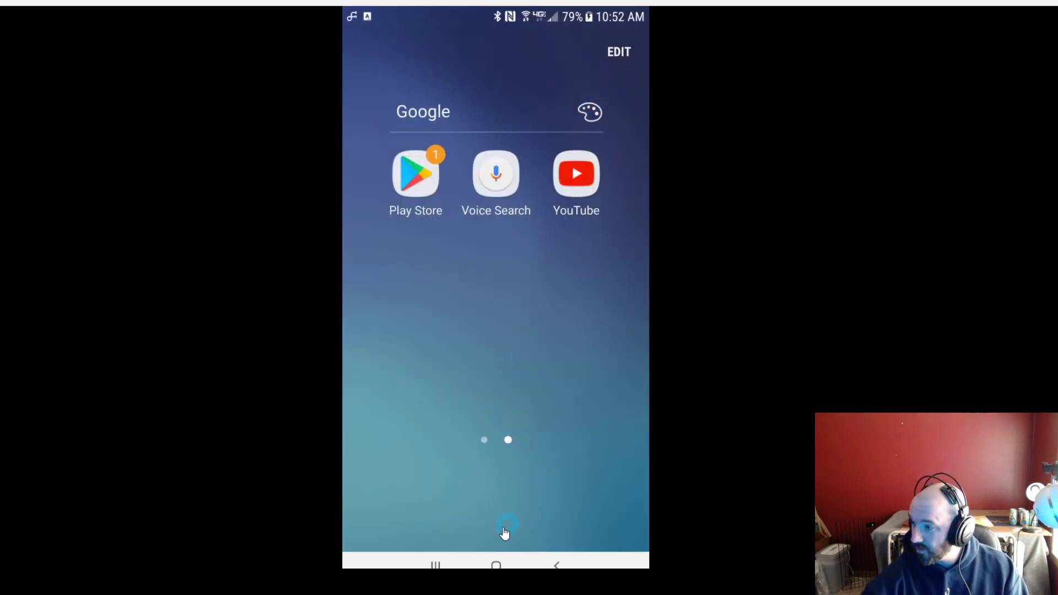
drag(510, 535, 498, 335)
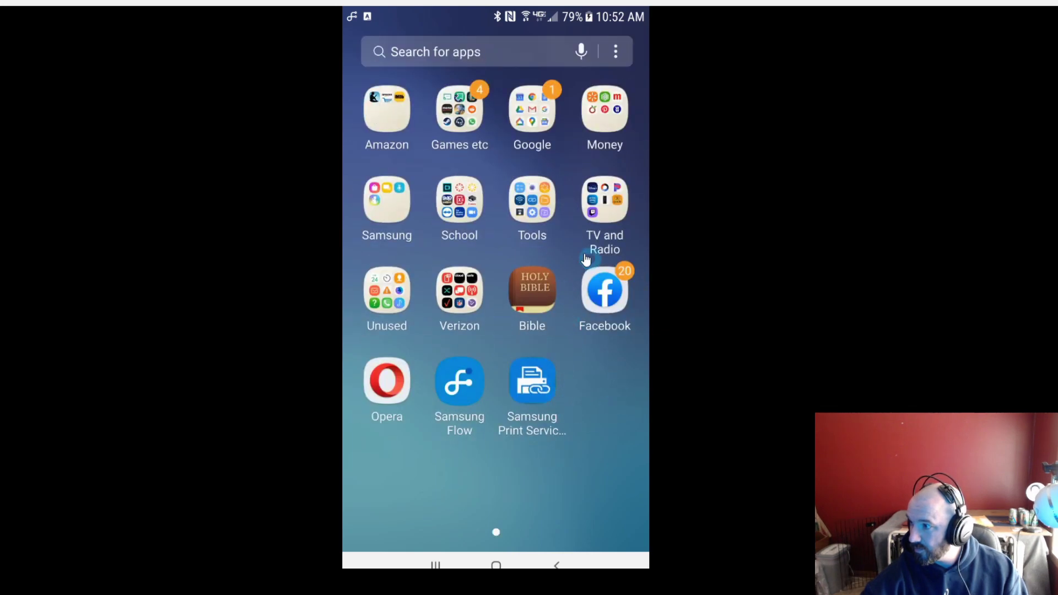
click(446, 196)
click(419, 175)
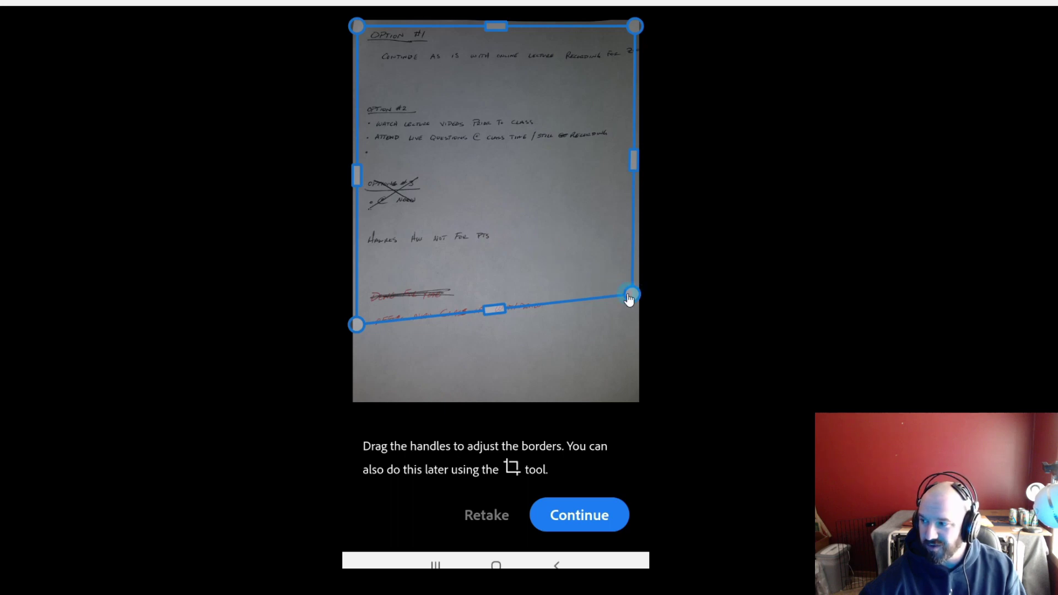
Drag both bottom crop corners down to the paper's bottom edge, including the red line.
drag(629, 298, 654, 418)
drag(354, 340, 341, 423)
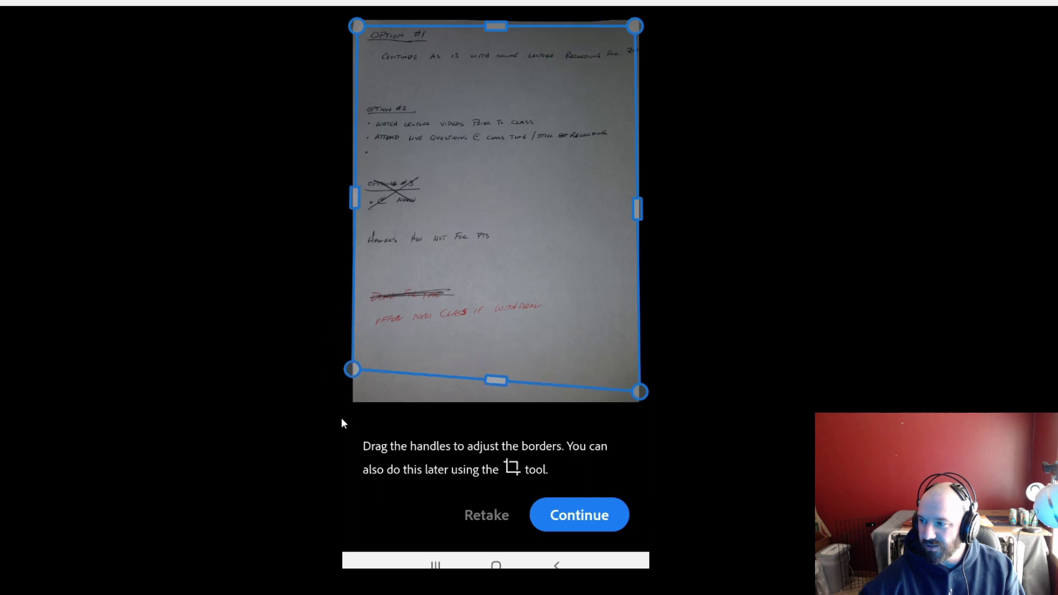
drag(352, 370, 354, 409)
drag(639, 393, 640, 411)
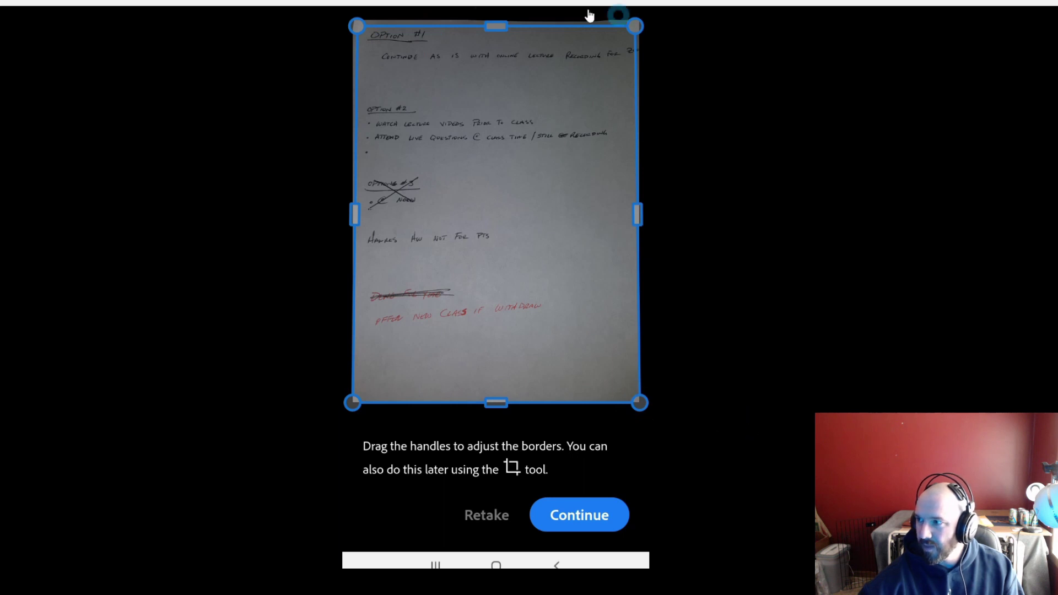
Keep the cropped first page, then accept the borders of the second integrals page.
click(601, 525)
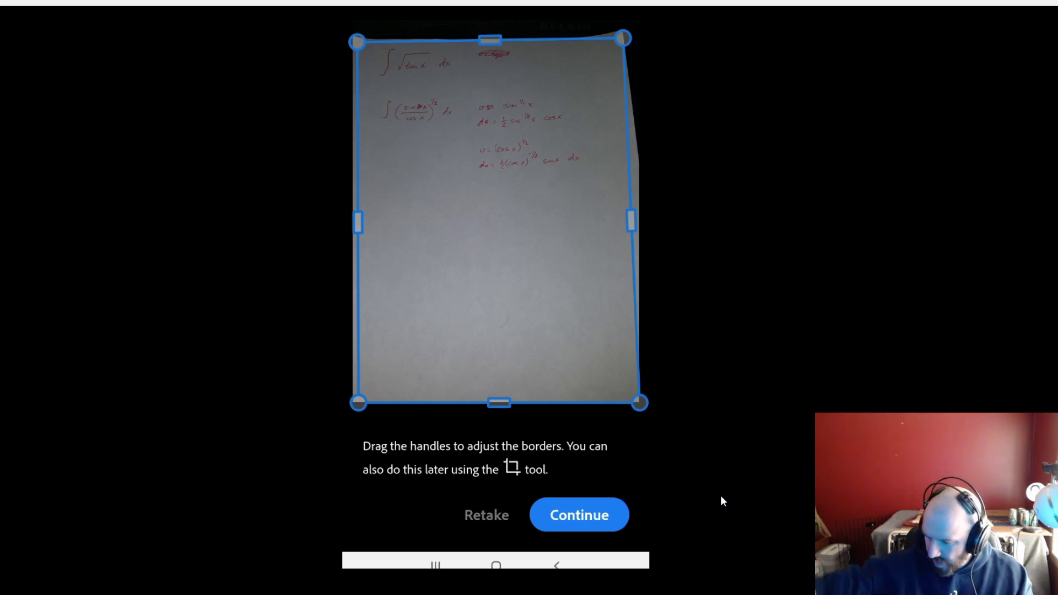
click(608, 515)
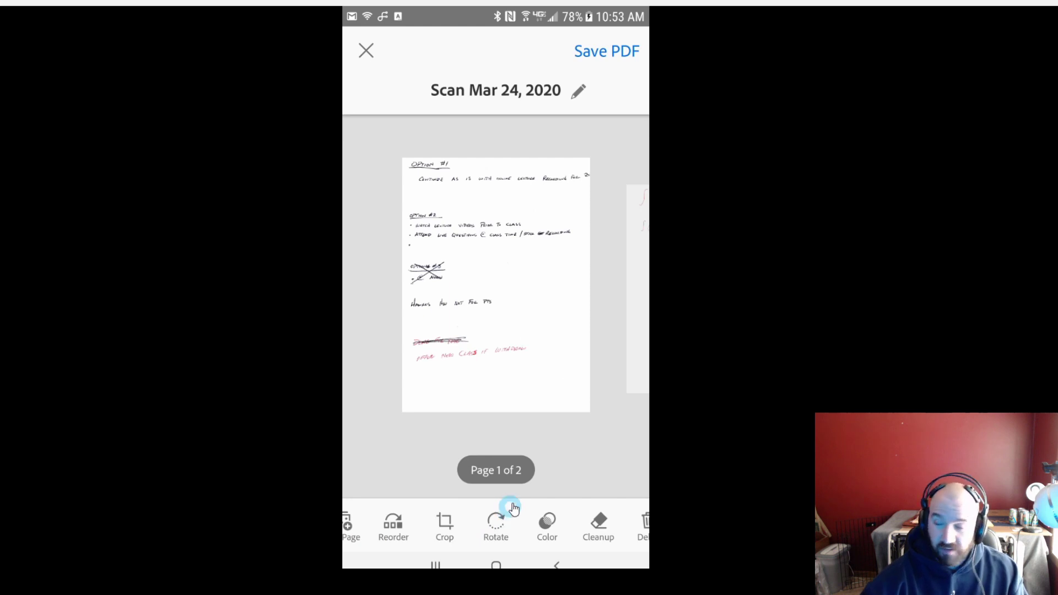
Save the two-page scan as the PDF 'Scan Mar 24, 2020'.
click(607, 52)
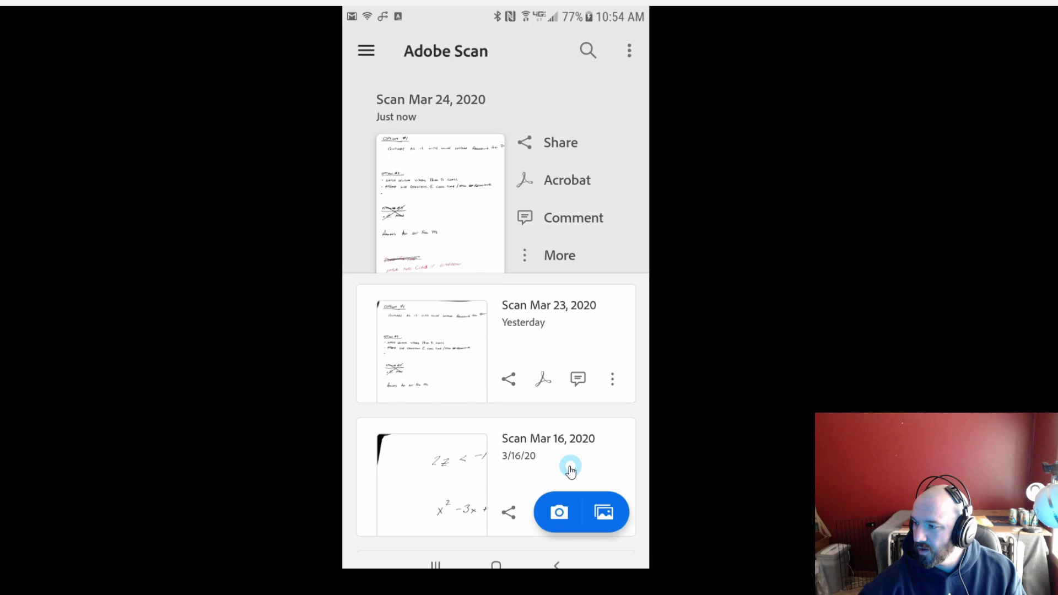
Go to the home screen and launch Canvas Student from the School folder in the app drawer.
key(ctrl+h)
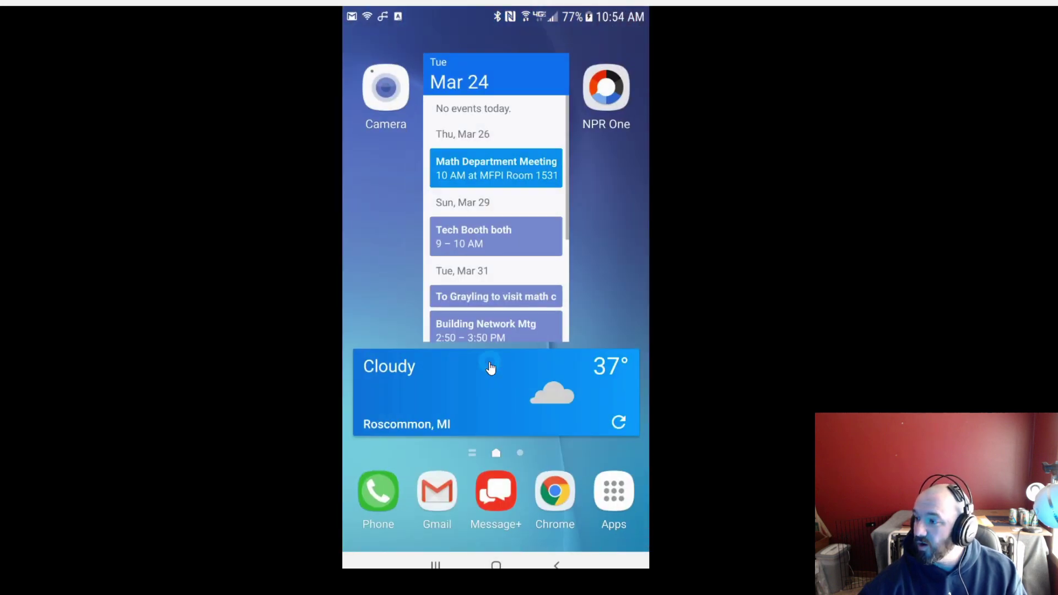
click(609, 490)
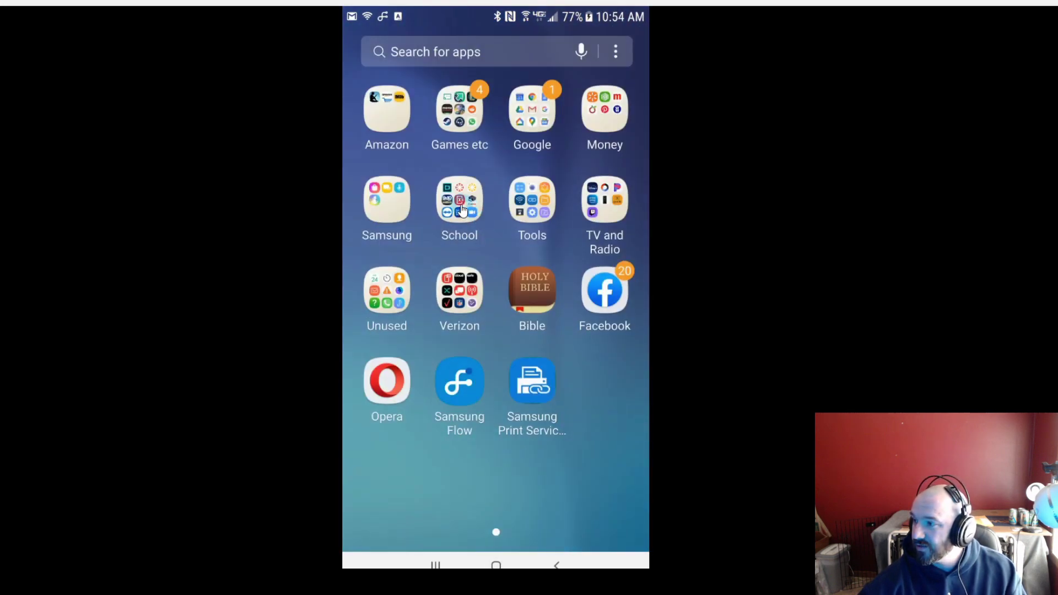
click(462, 210)
click(490, 243)
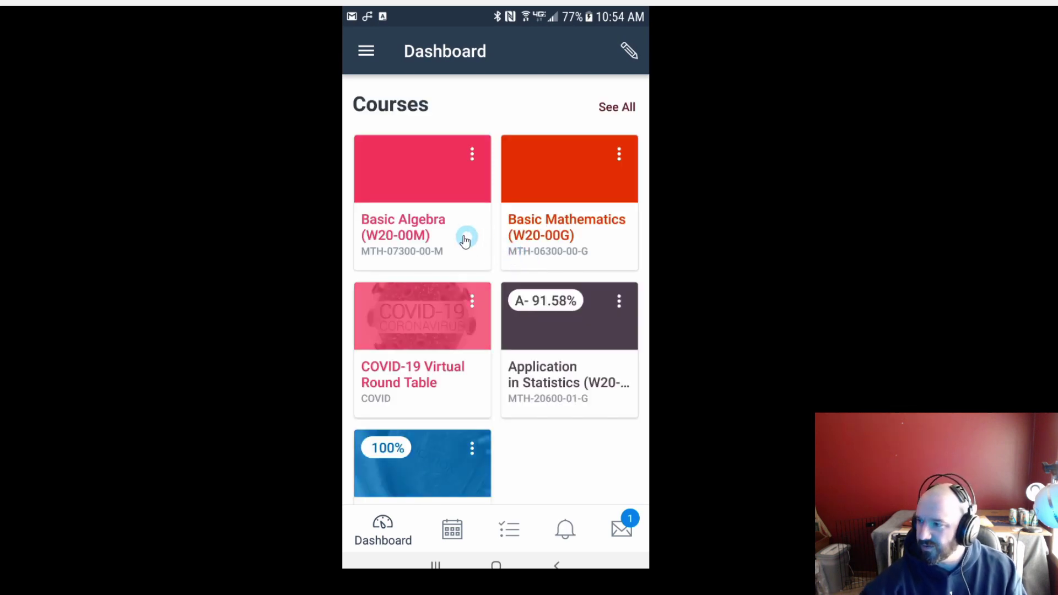
Check the Basic Mathematics course's assignments list, then navigate back out to the Inbox.
click(560, 234)
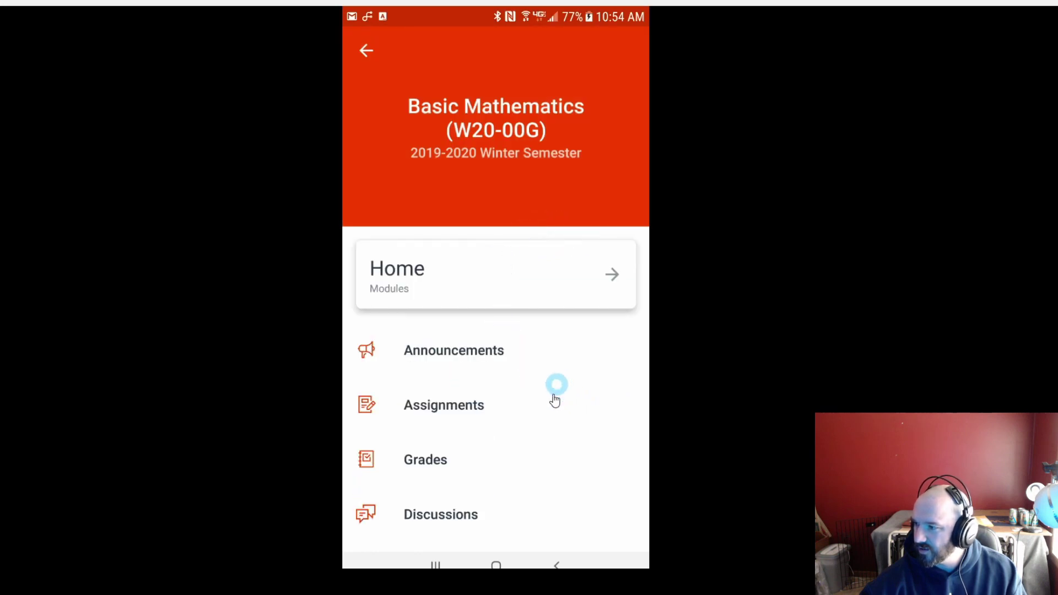
scroll(543, 425, down, 2)
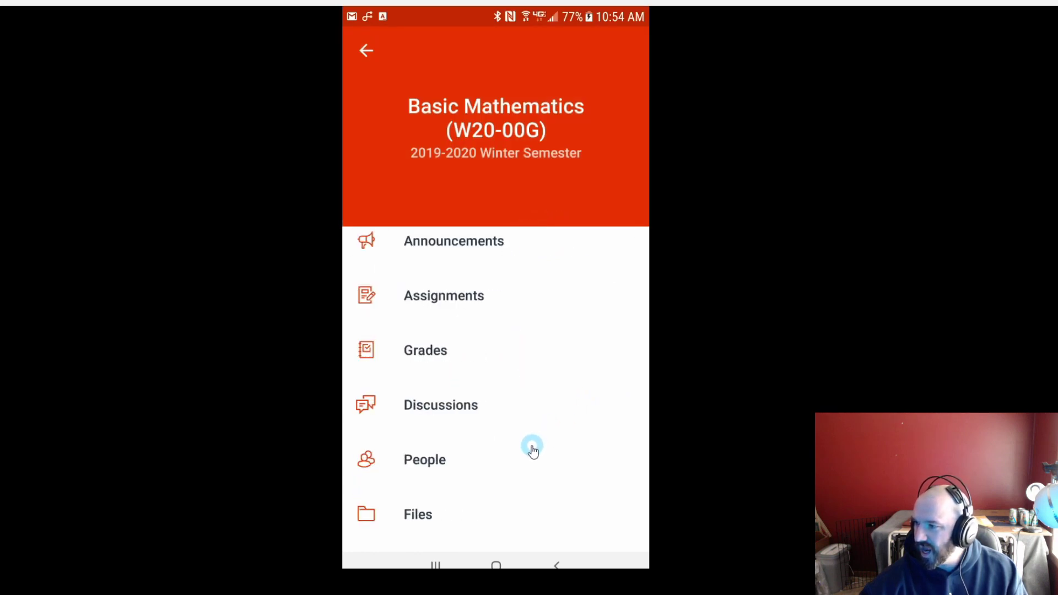
click(476, 303)
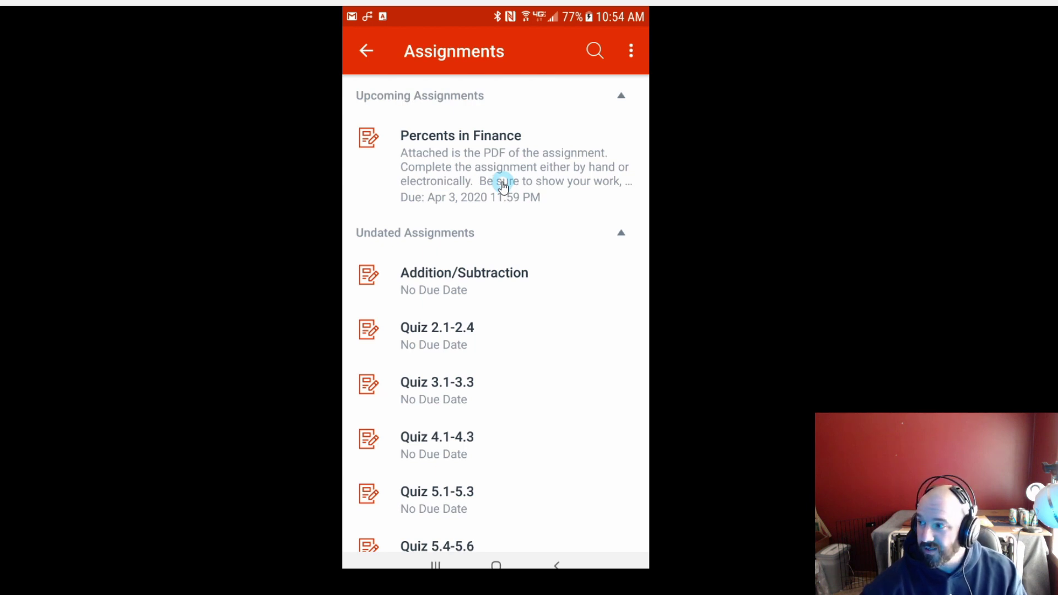
click(366, 50)
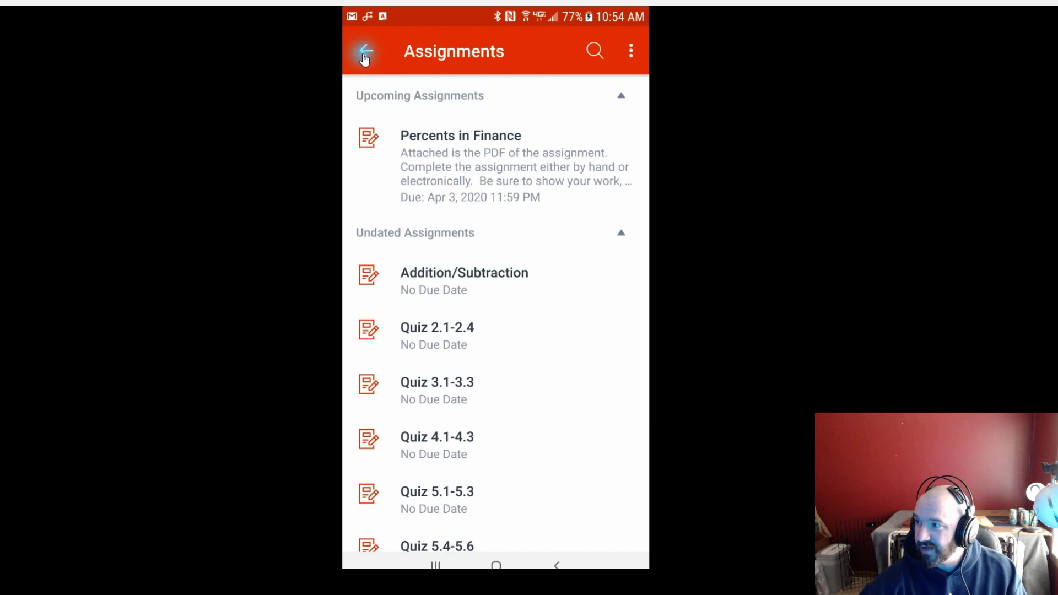
click(557, 565)
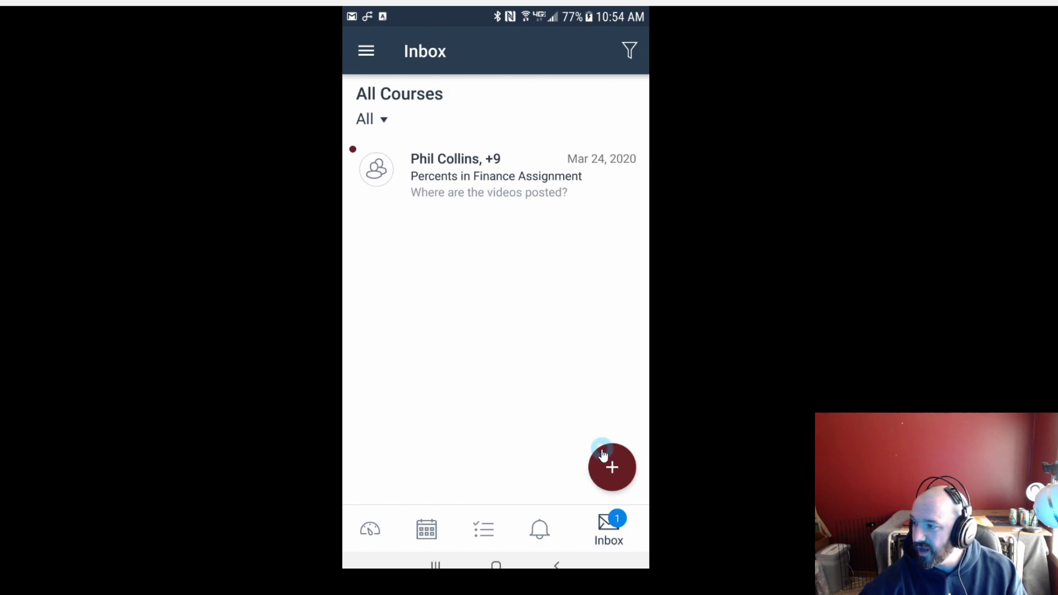
Start a new message for Basic Mathematics (W20-00G) addressed to the course teacher.
click(613, 476)
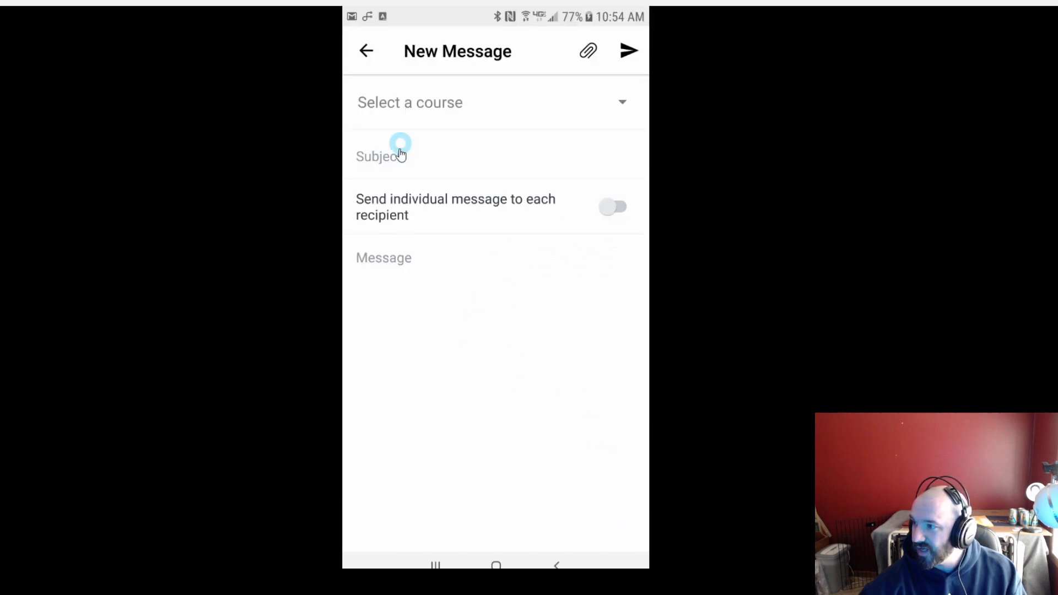
click(475, 102)
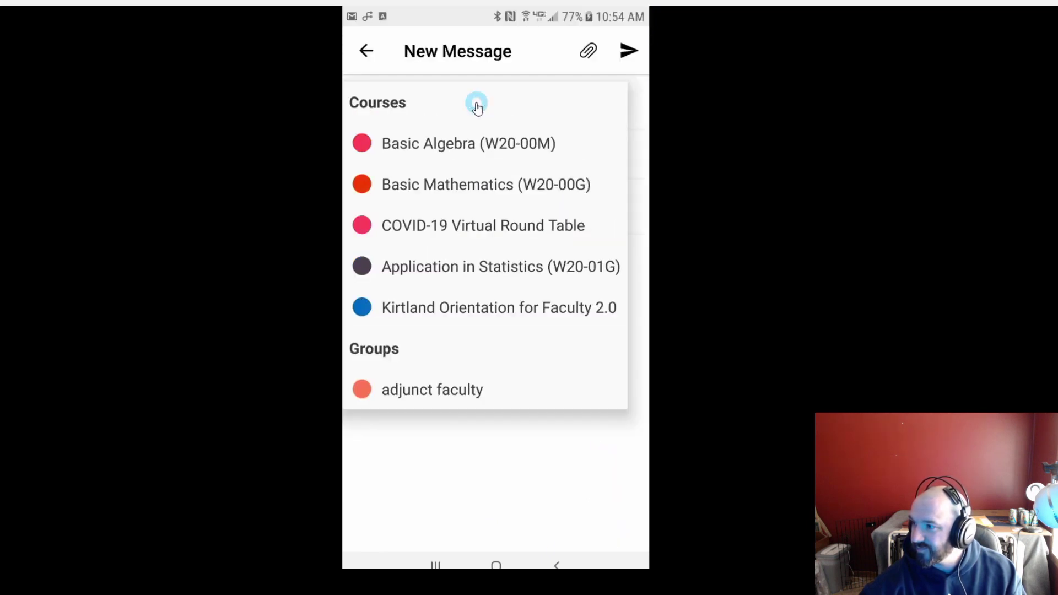
click(486, 185)
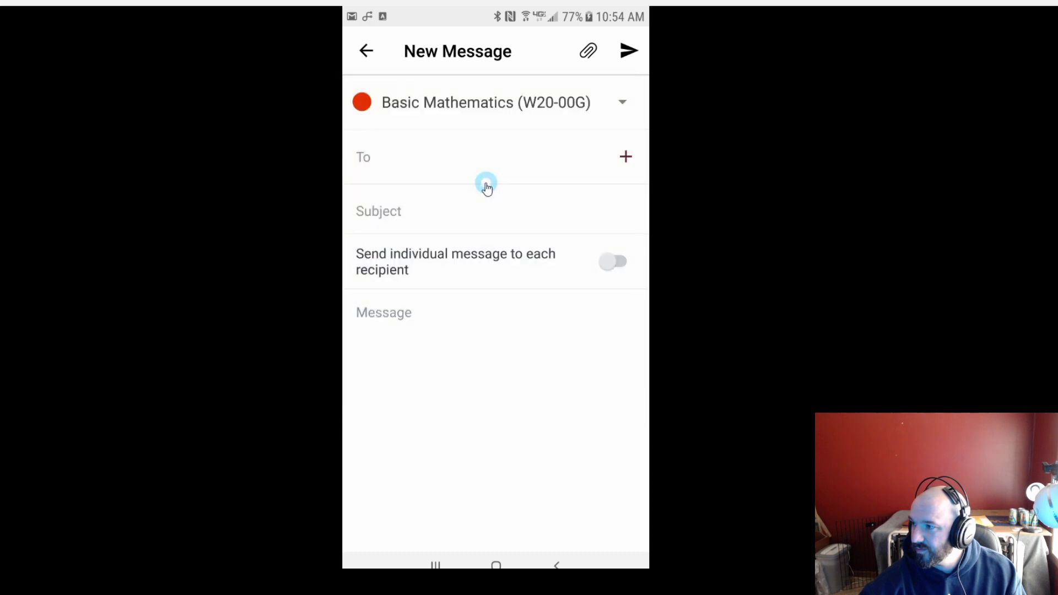
click(636, 158)
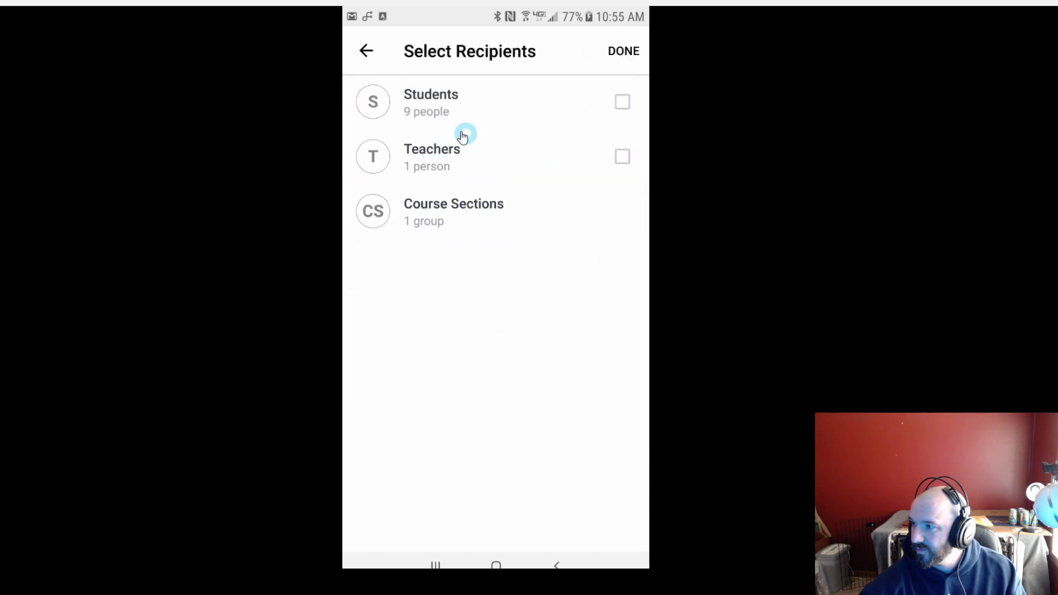
click(438, 153)
click(451, 110)
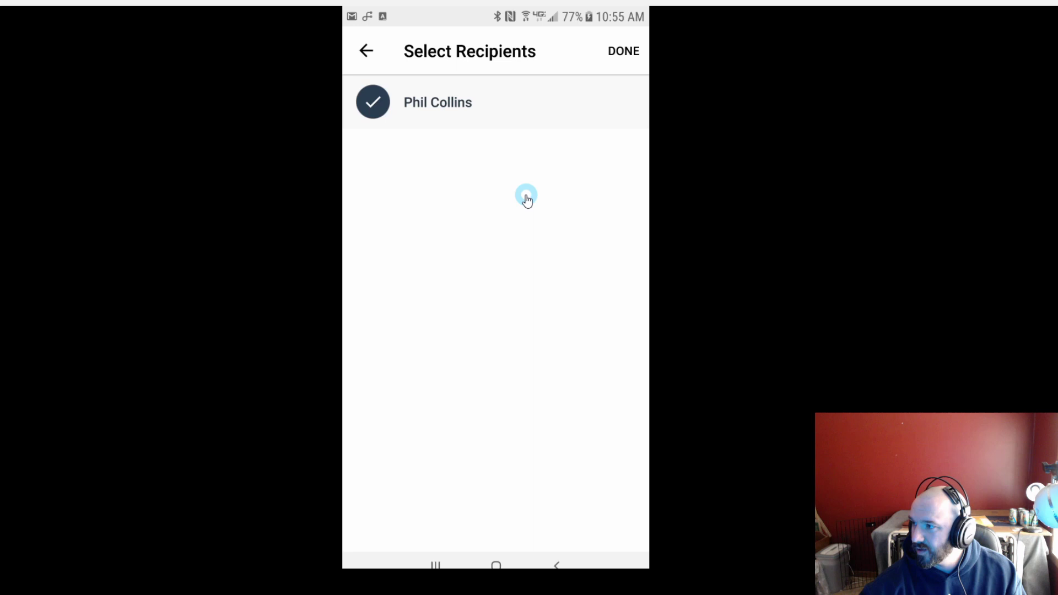
click(622, 50)
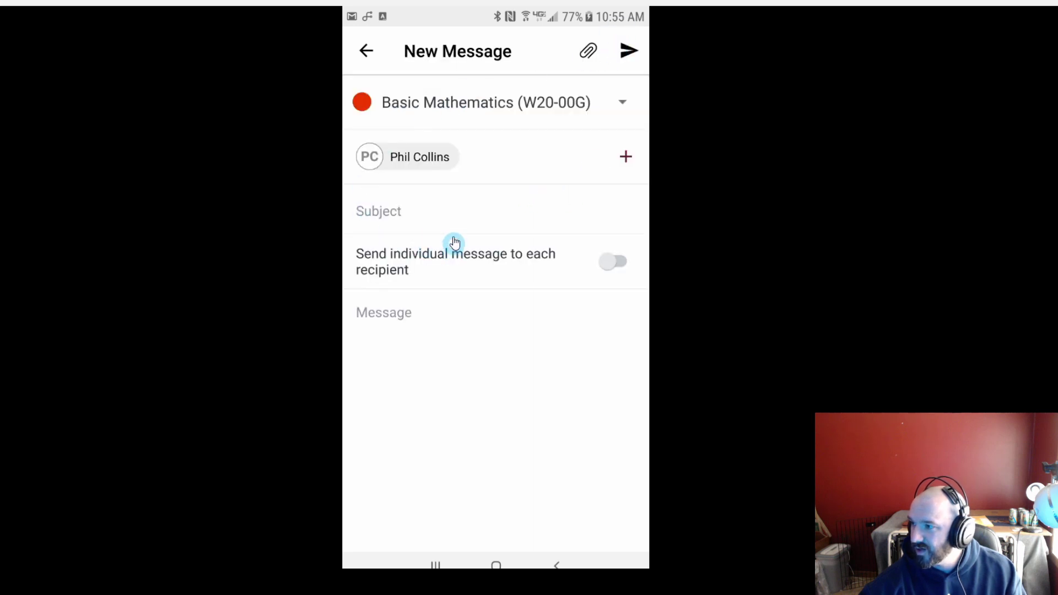
Enter the subject 'test work' and bring up the Attach a file options.
click(420, 219)
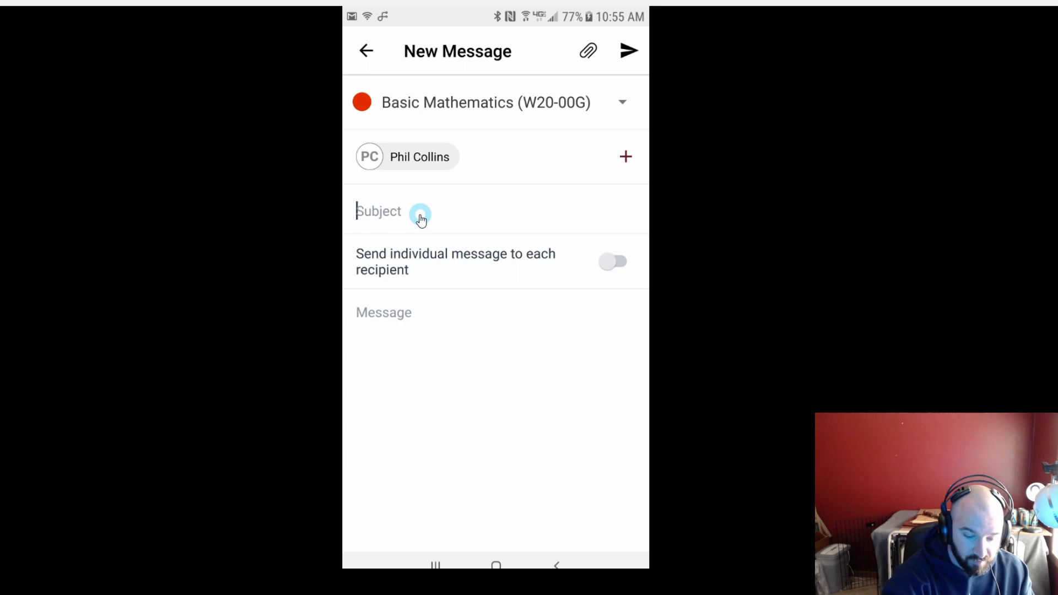
text(test w)
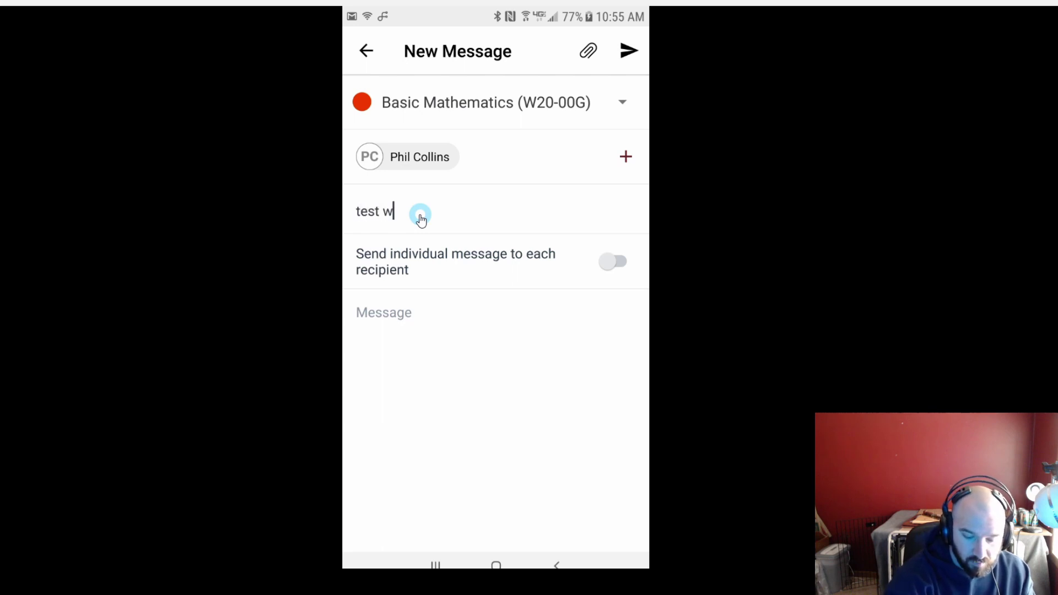
text(or)
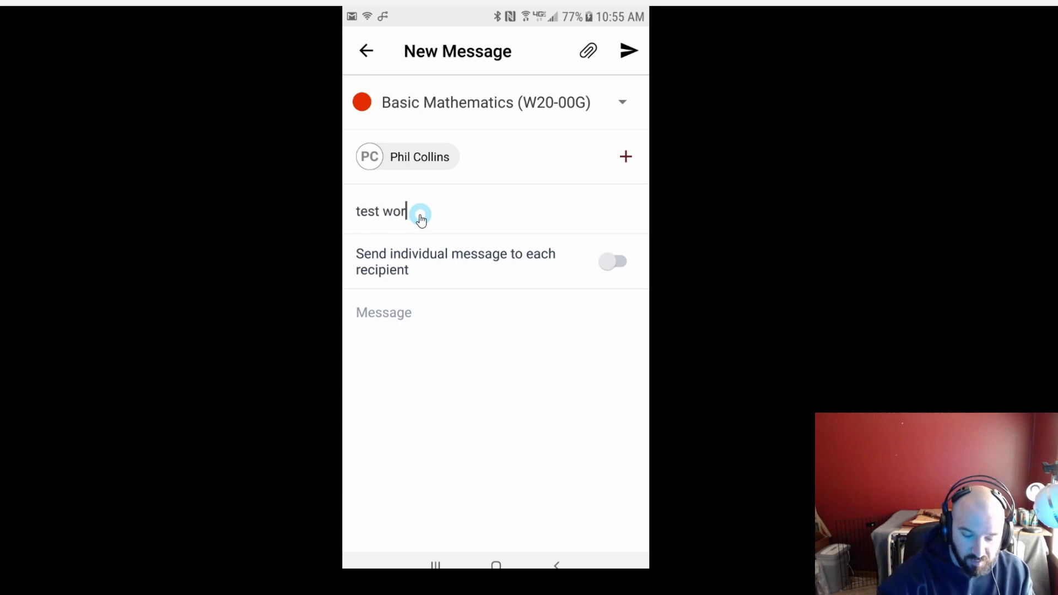
text(k)
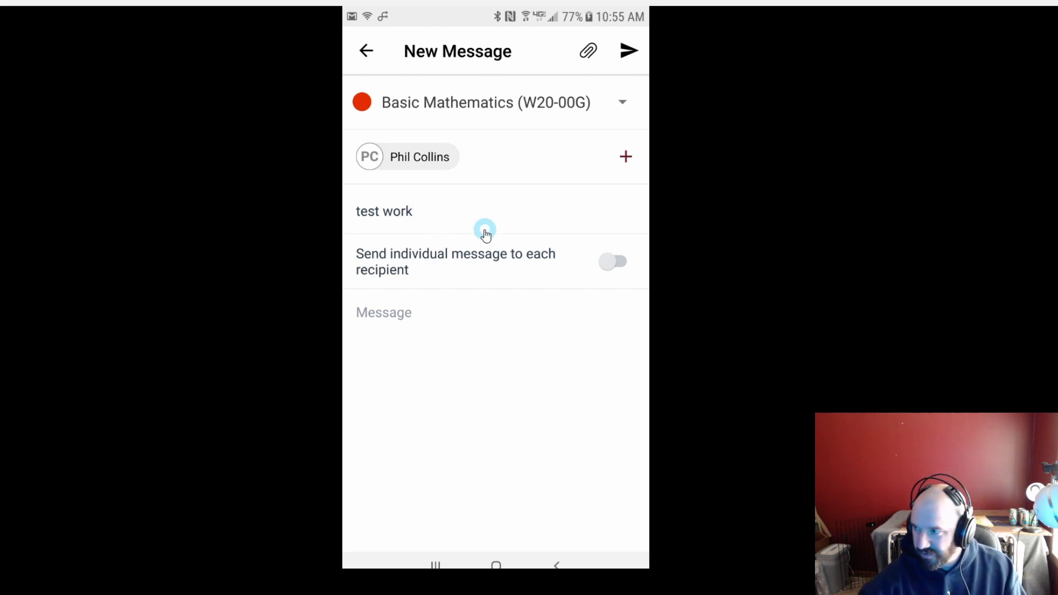
click(432, 328)
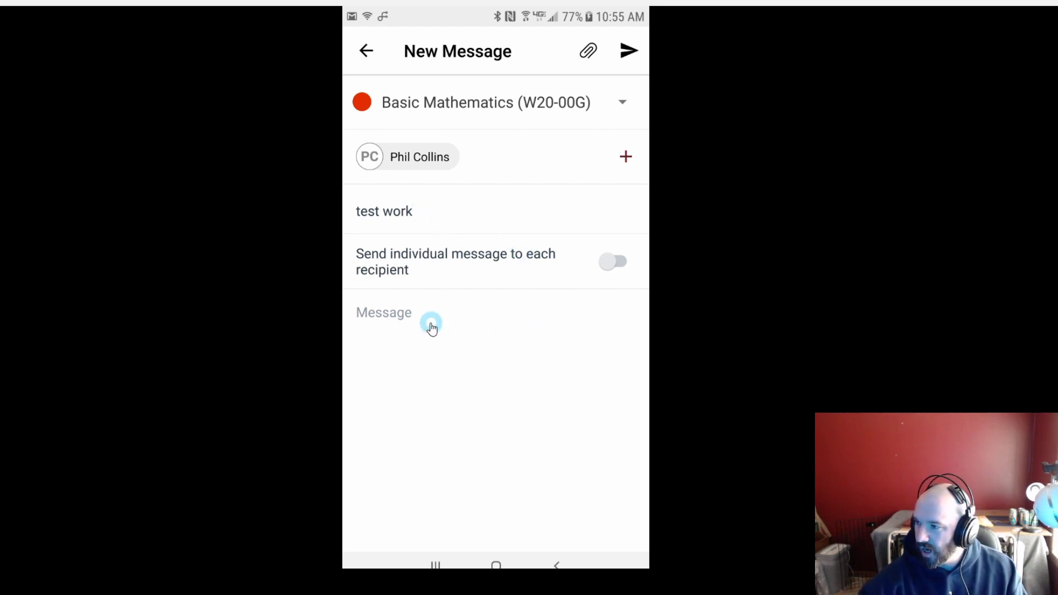
click(589, 51)
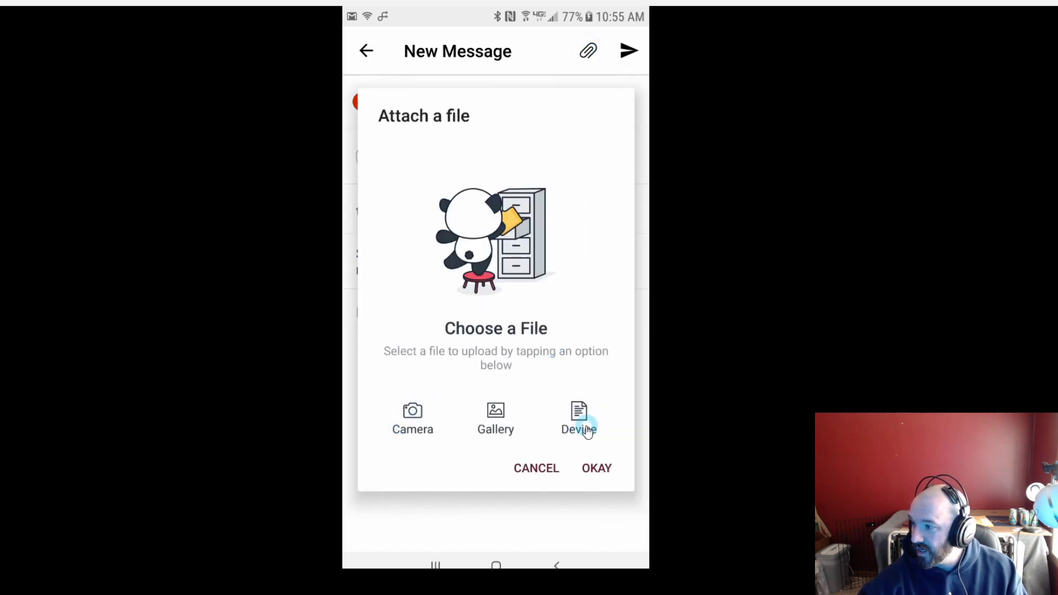
Attach Scan Mar 24, 2020.pdf from the phone's stored files.
click(579, 416)
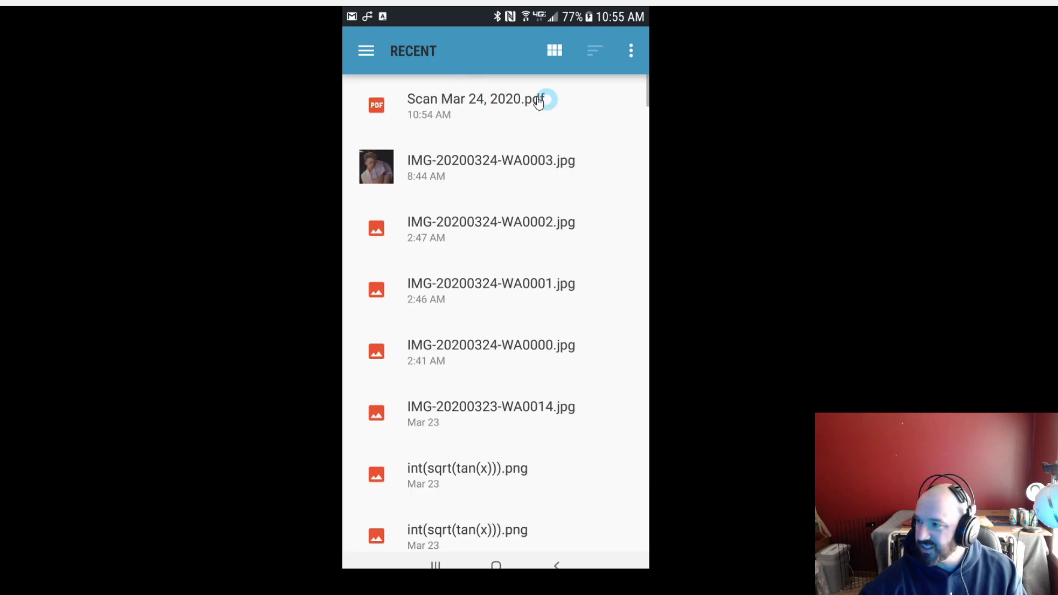
click(437, 108)
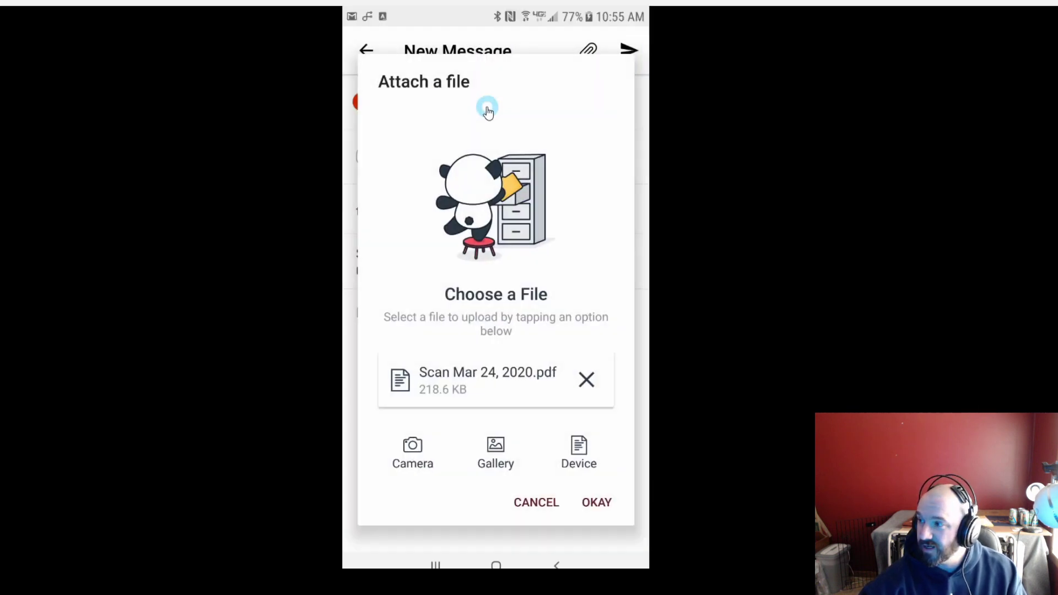
click(597, 503)
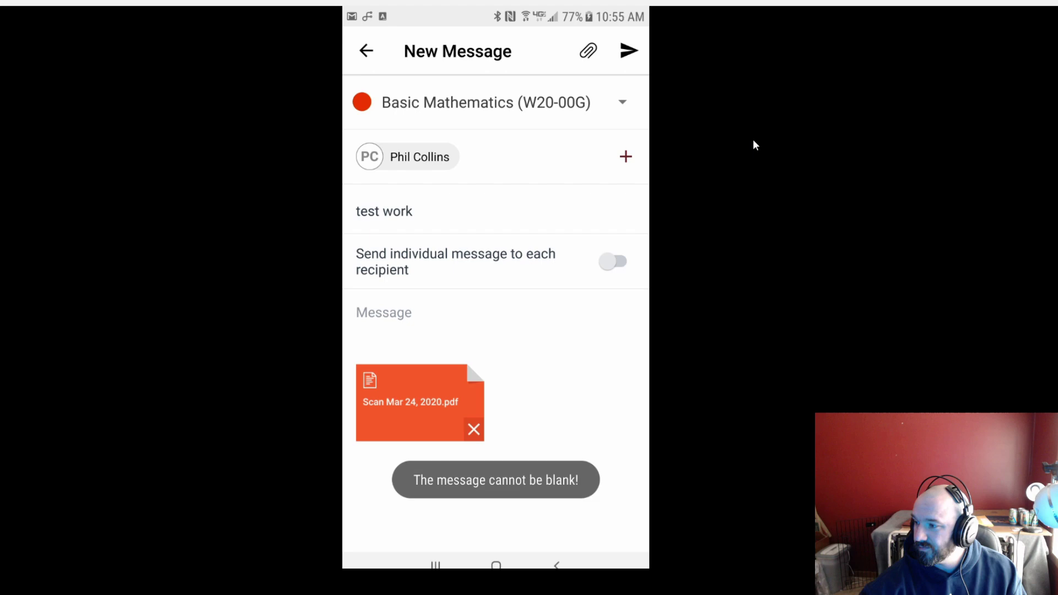
Write the message body 'fine w/e' and send it to the teacher.
click(453, 313)
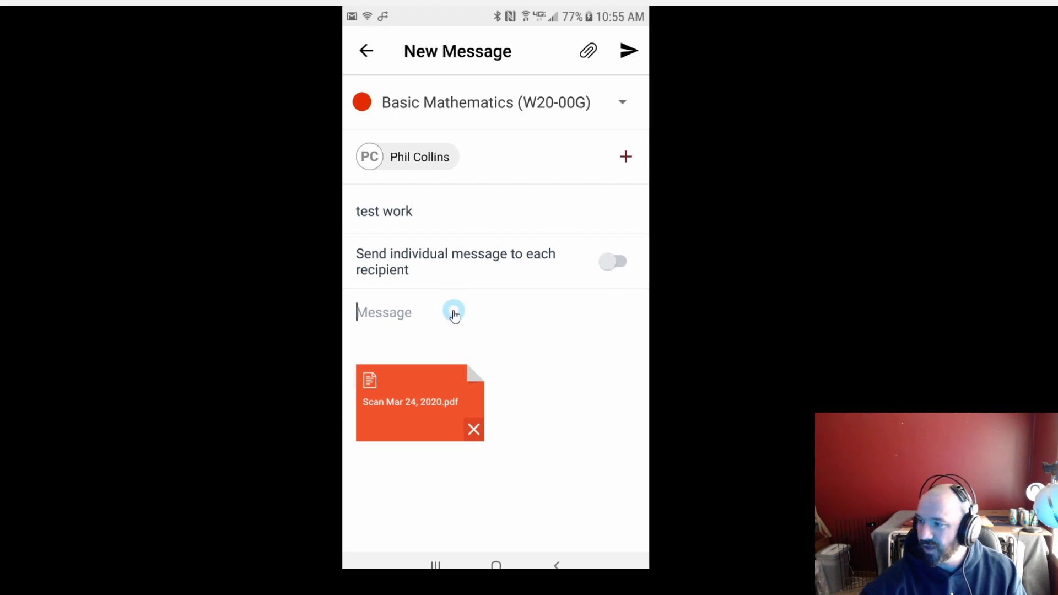
text(fi)
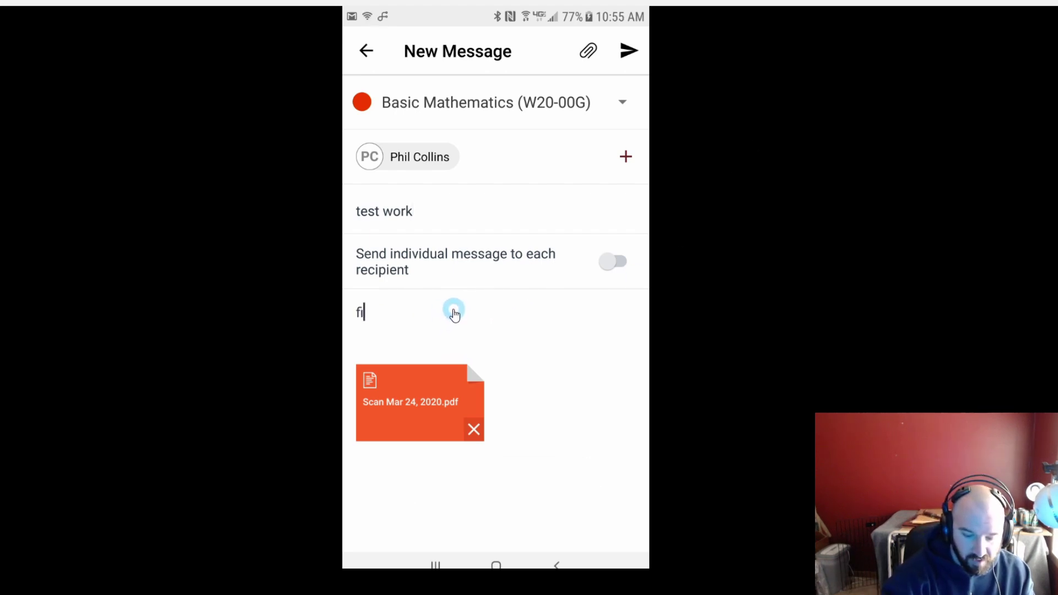
text(ne w)
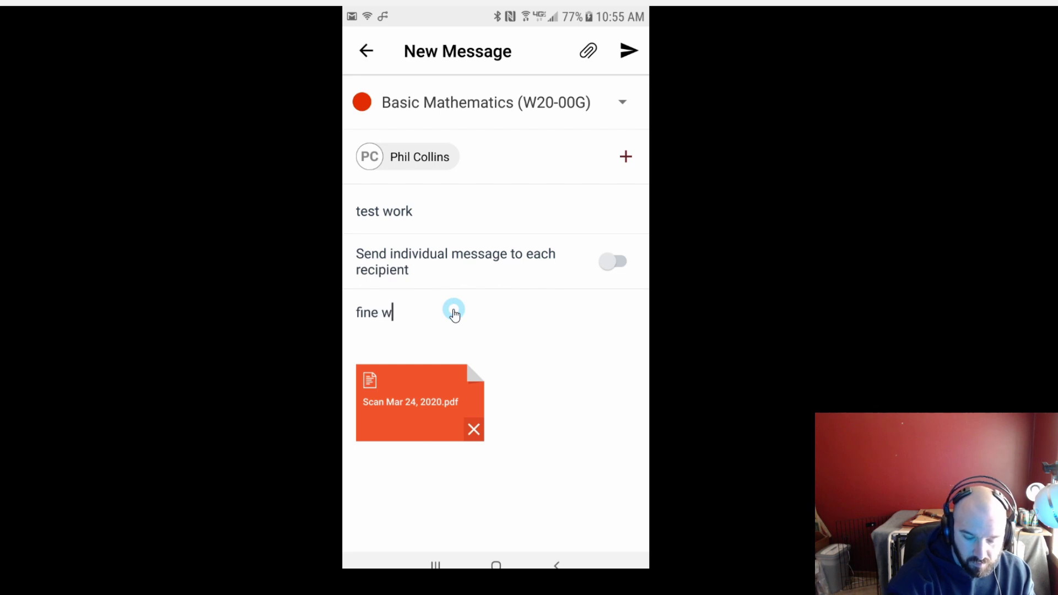
text(/e)
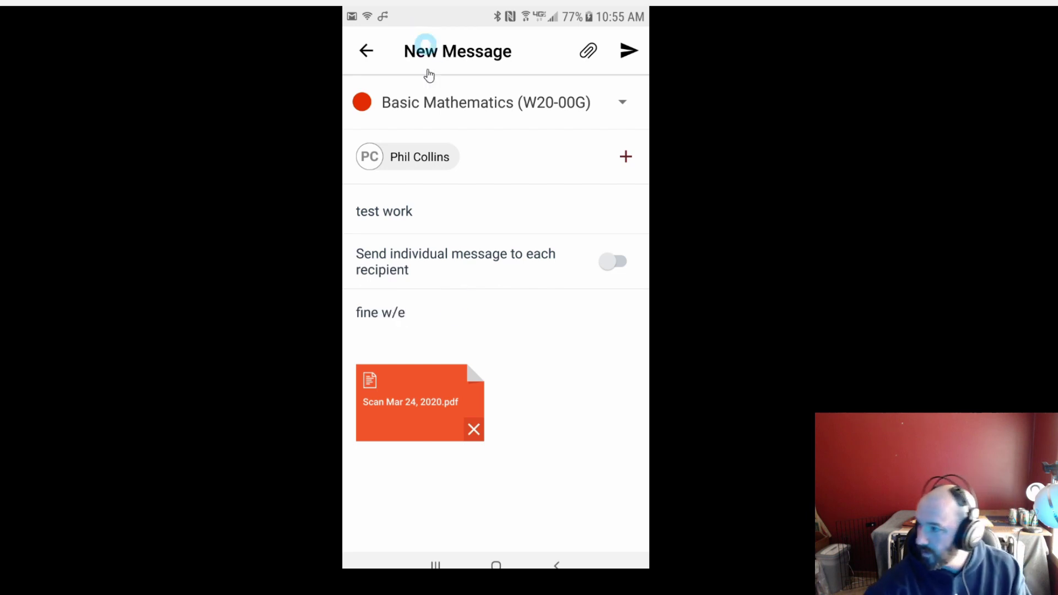
click(629, 51)
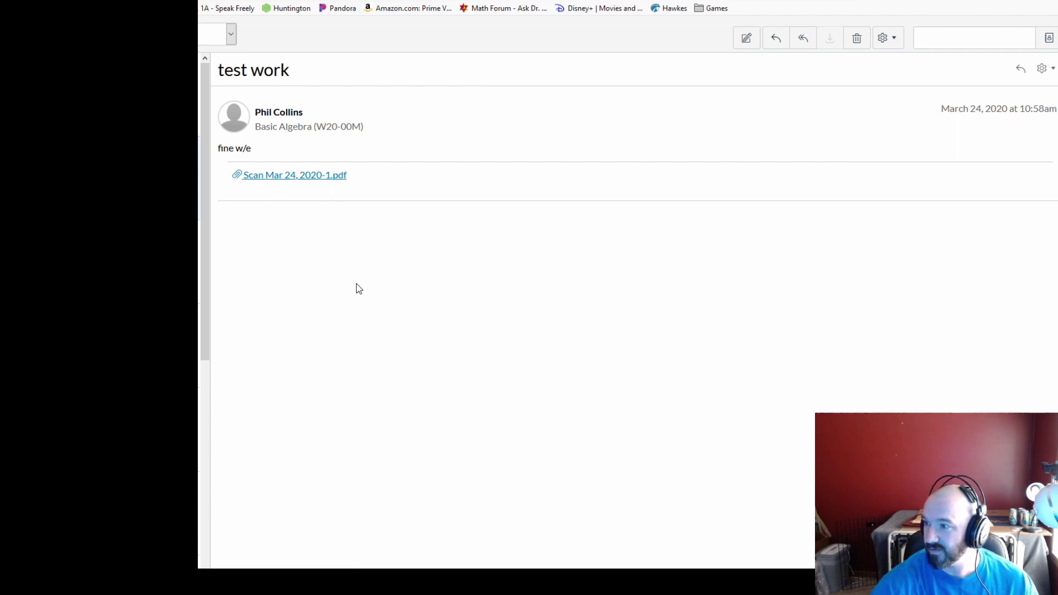
Confirm saving the Scan Mar 24, 2020-1.pdf attachment to the computer.
key(Return)
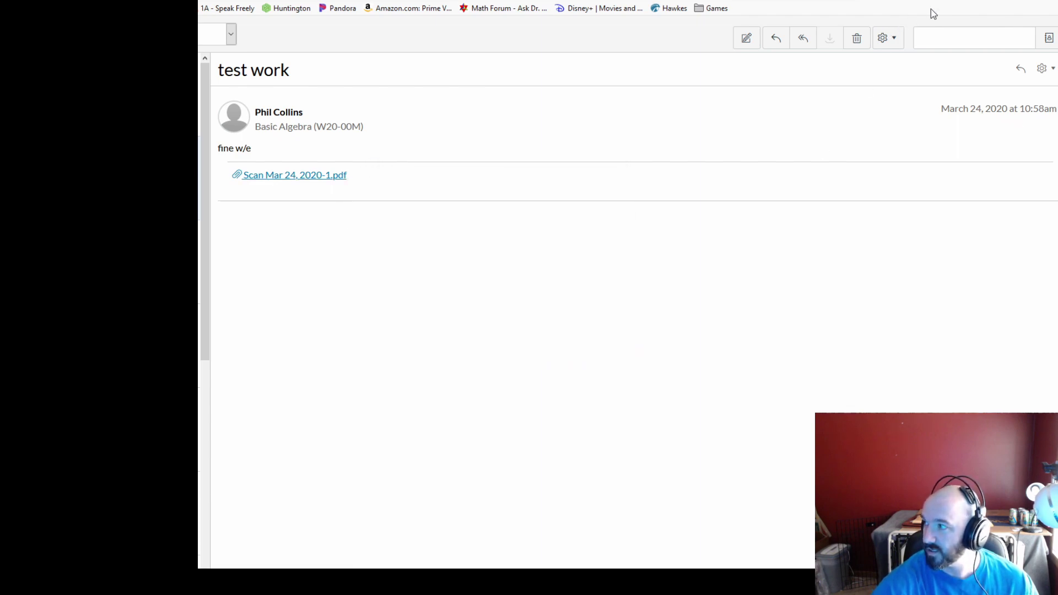
Open Scan Mar 24, 2020-1.pdf in Acrobat Reader and scroll through page 2 and back.
click(783, 20)
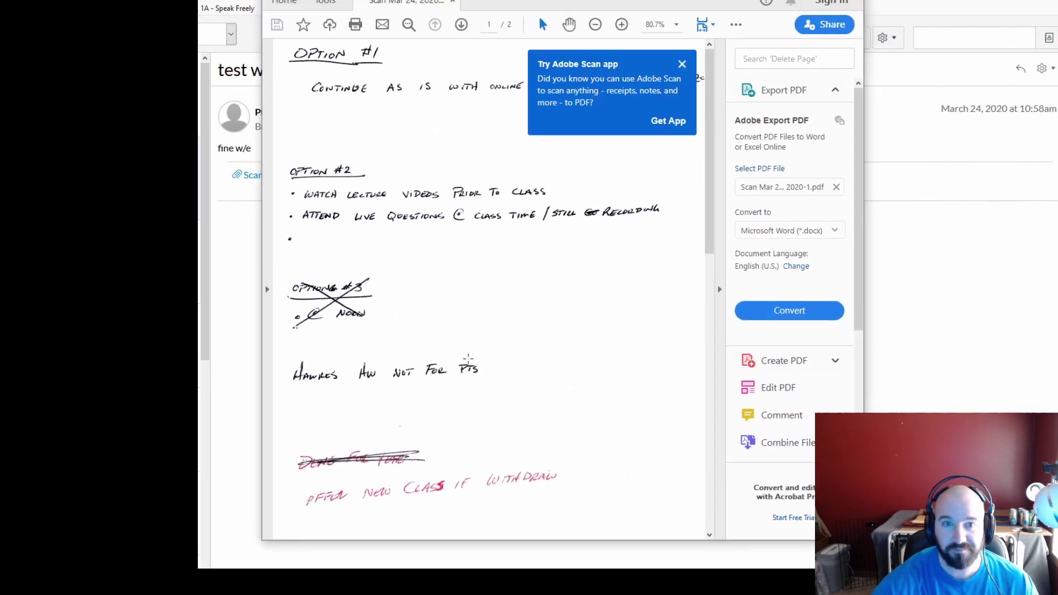
scroll(468, 359, down, 10)
scroll(472, 347, up, 4)
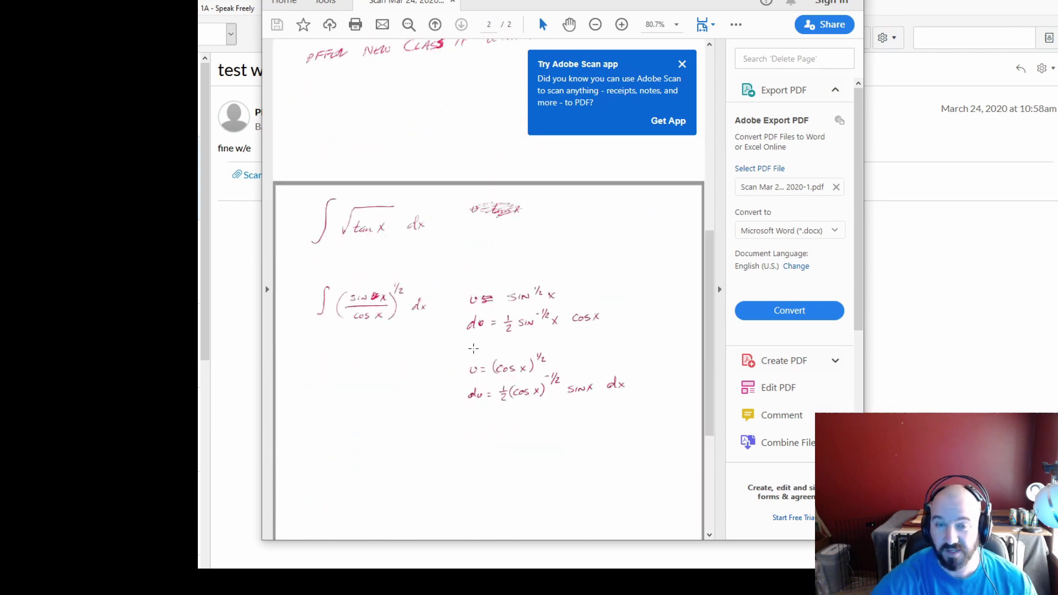
scroll(474, 348, up, 8)
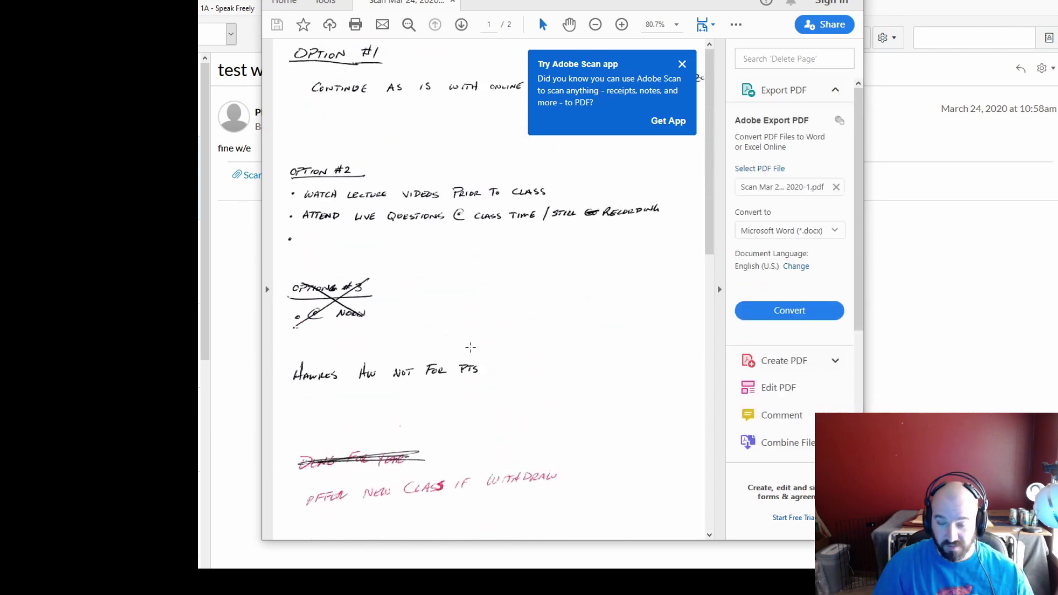